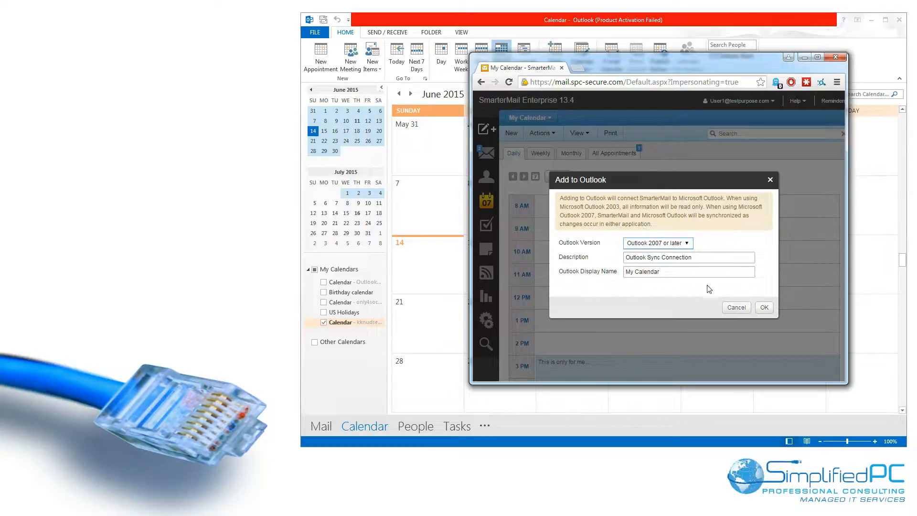
Confirm adding My Calendar to Outlook from SmarterMail, allow the external application to launch, and bring Outlook's connection request into view.
{"action": "left_click", "coordinate": [764, 308]}
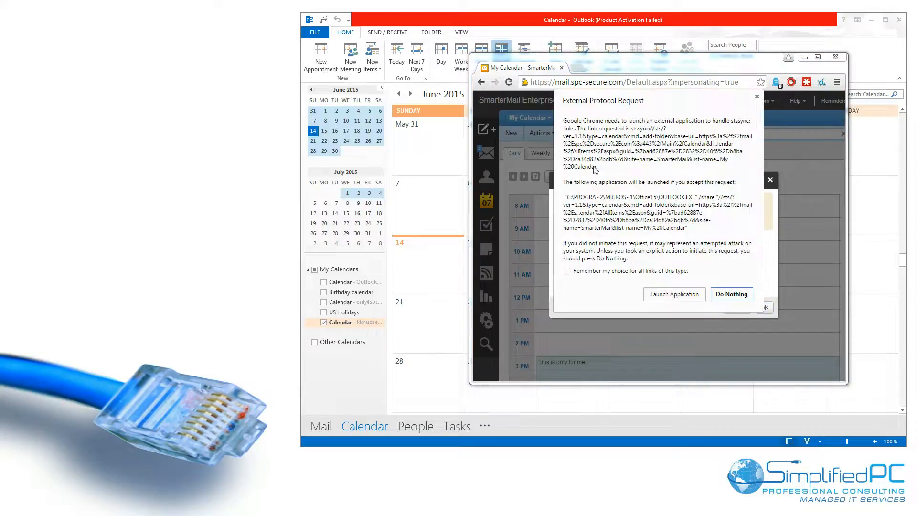
{"action": "left_click", "coordinate": [673, 295]}
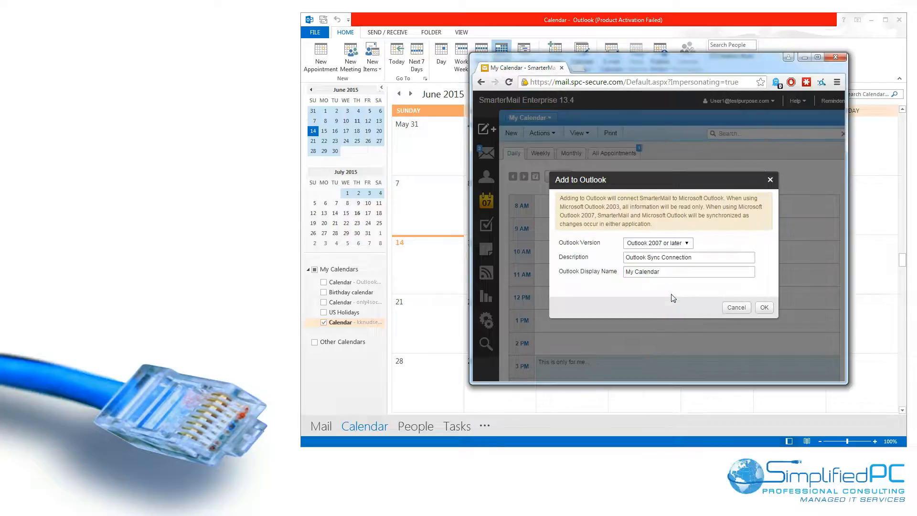
{"action": "left_click_drag", "start_coordinate": [715, 62], "coordinate": [606, 468]}
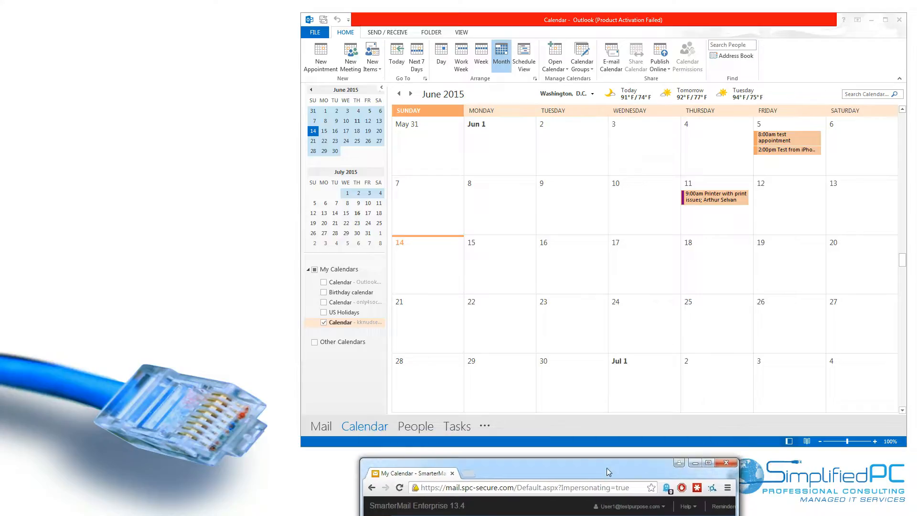
{"action": "left_click", "coordinate": [622, 185]}
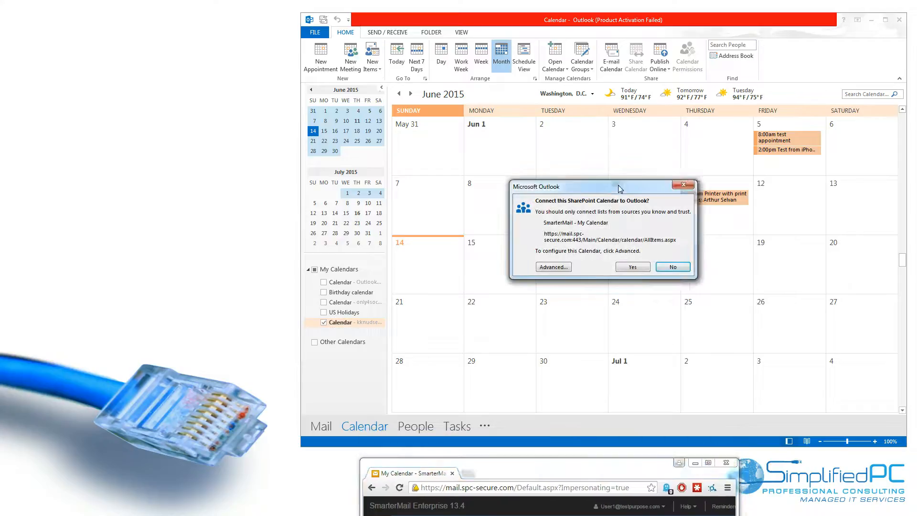
{"action": "left_click_drag", "start_coordinate": [624, 188], "coordinate": [577, 183]}
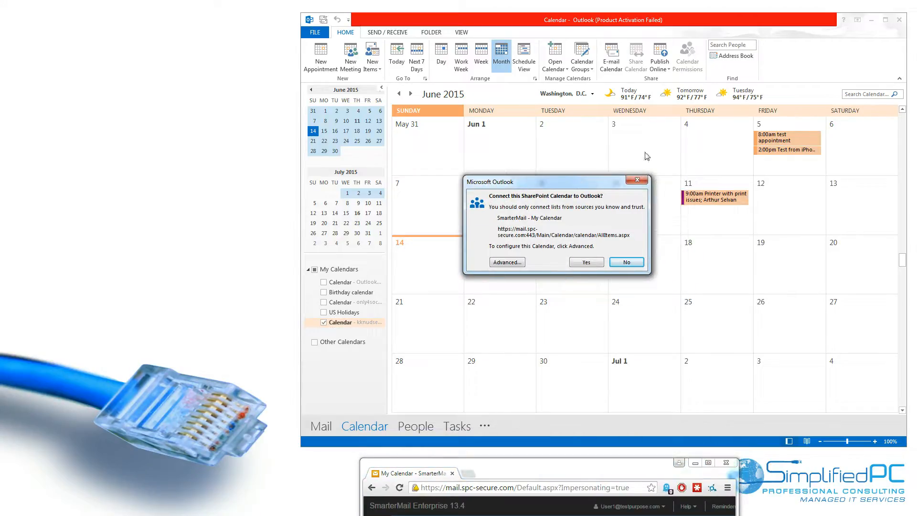
Set the SharePoint list's folder name to My Calendar in the advanced options and accept connecting it to Outlook.
{"action": "left_click", "coordinate": [502, 263]}
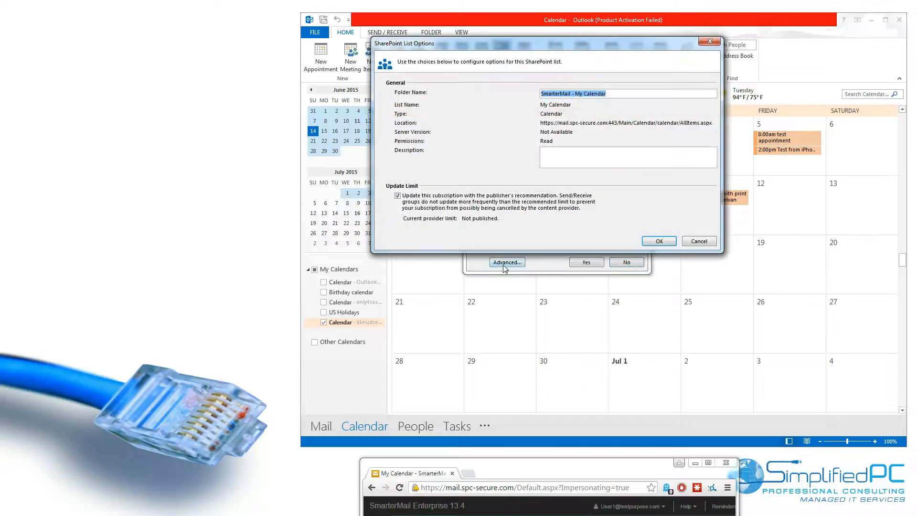
{"action": "left_click", "coordinate": [570, 95]}
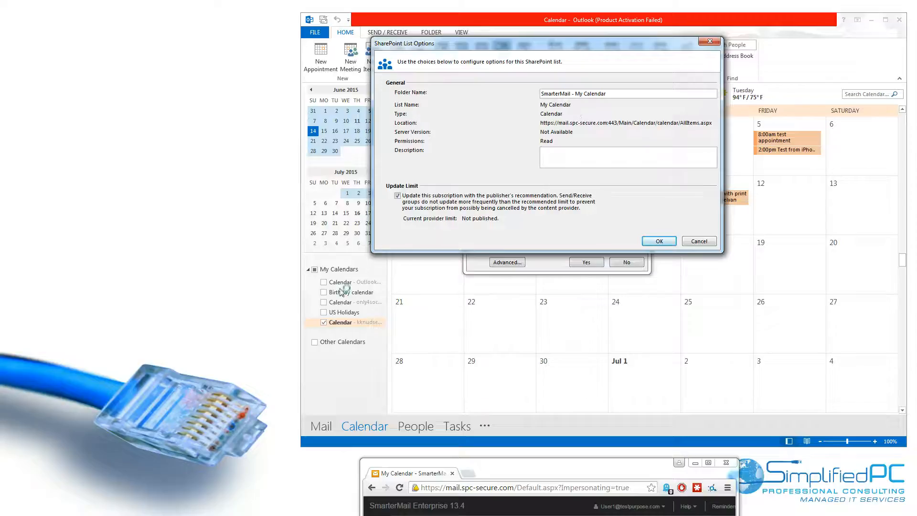
{"action": "double_click", "coordinate": [570, 94]}
{"action": "key", "text": "Delete"}
{"action": "key", "text": "Delete"}
{"action": "key", "text": "Delete"}
{"action": "key", "text": "Delete"}
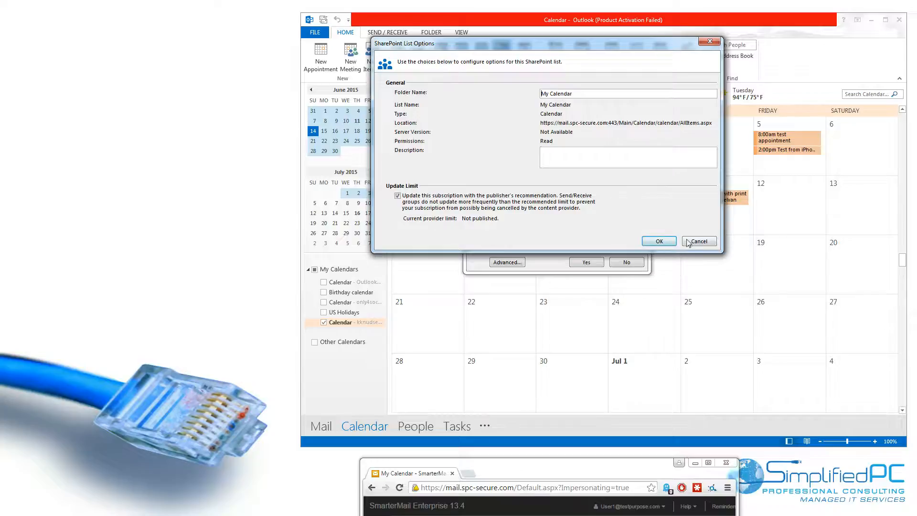
{"action": "left_click", "coordinate": [658, 241]}
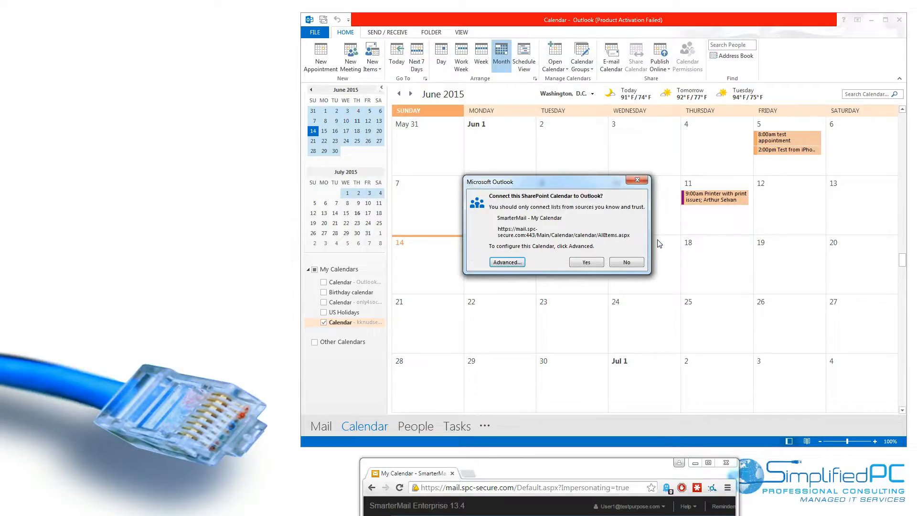
{"action": "left_click", "coordinate": [586, 264]}
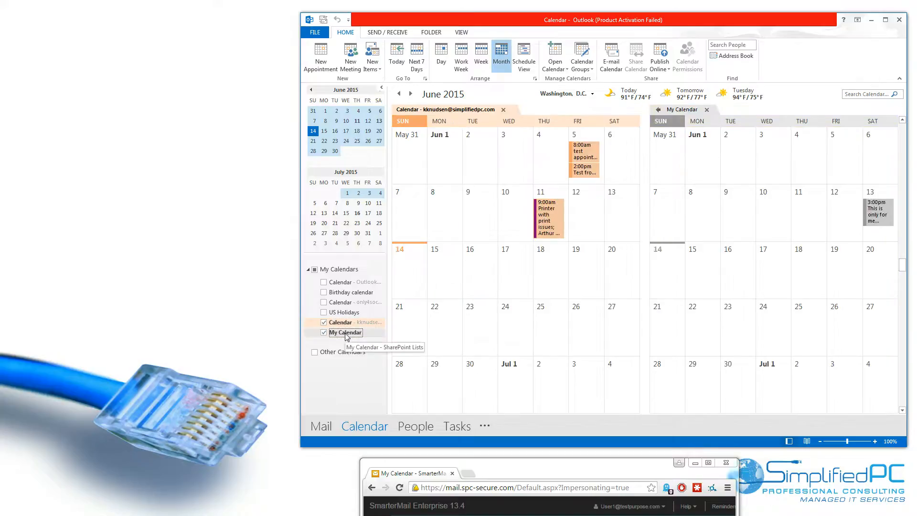
Hide the mailbox calendar shown beside My Calendar in Outlook, and cancel the leftover Add to Outlook dialog in SmarterMail.
{"action": "left_click", "coordinate": [324, 322]}
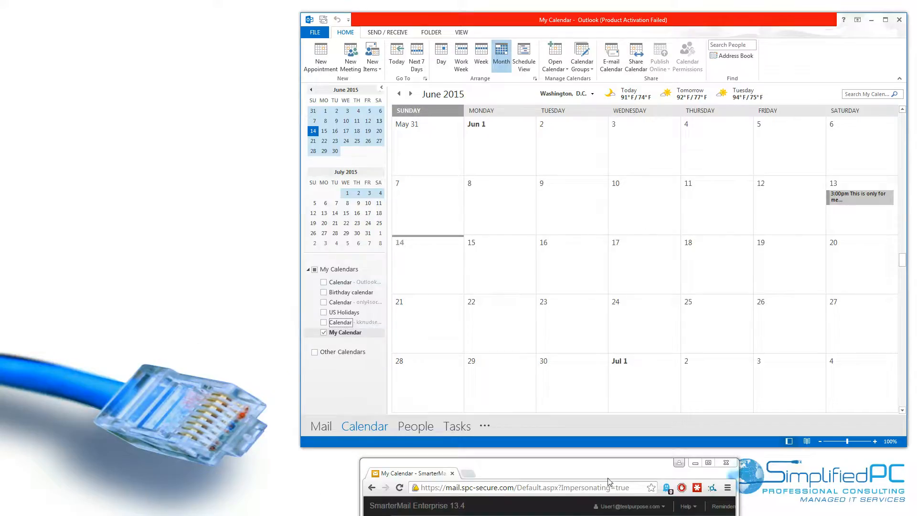
{"action": "left_click_drag", "start_coordinate": [602, 469], "coordinate": [632, 122]}
{"action": "left_click", "coordinate": [683, 367]}
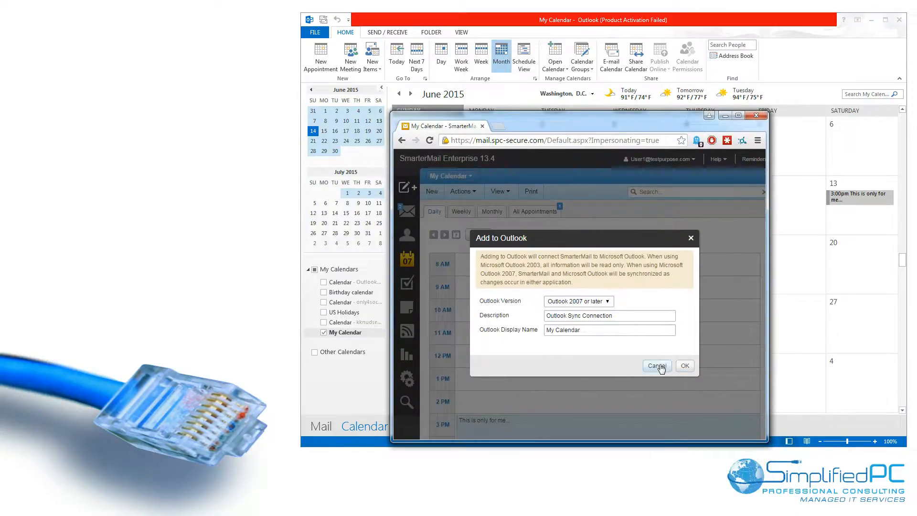
{"action": "left_click_drag", "start_coordinate": [536, 125], "coordinate": [558, 80]}
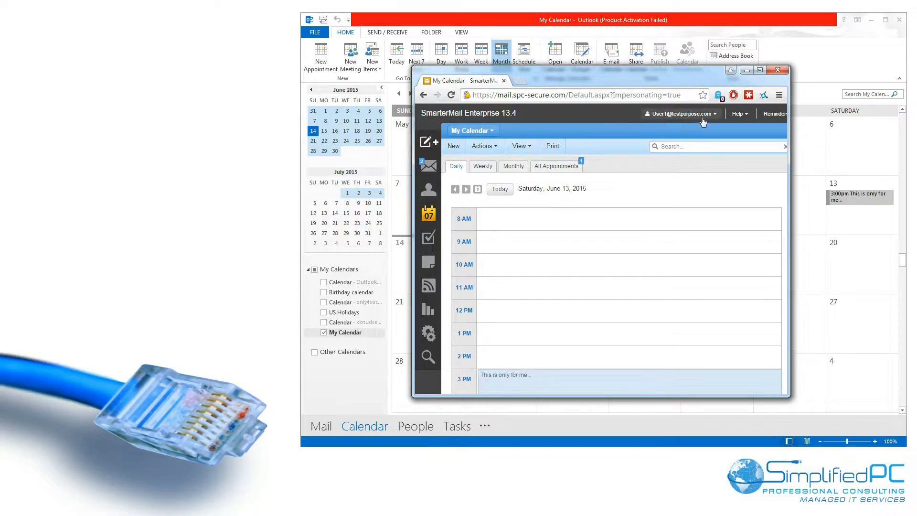
Add My Calendar on User2 to Outlook from SmarterMail with the display name User2 Calendar, and allow the external application to launch.
{"action": "left_click", "coordinate": [490, 131]}
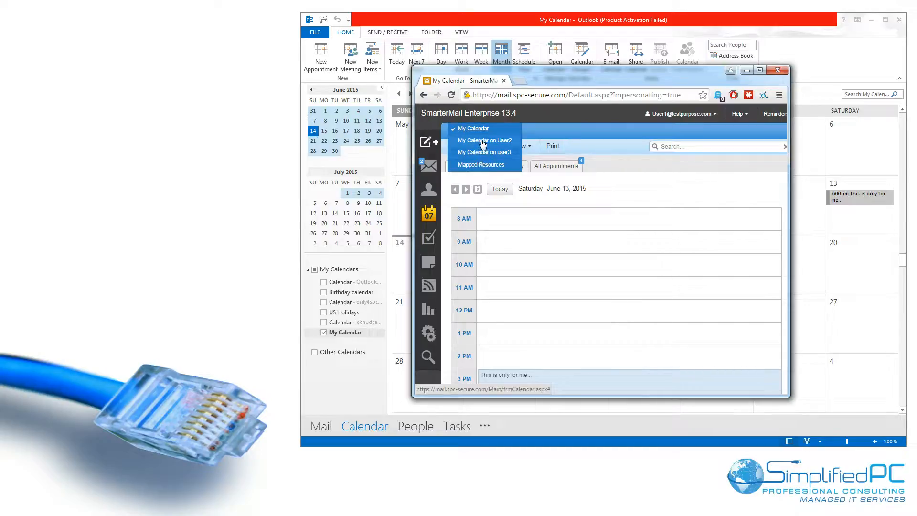
{"action": "left_click", "coordinate": [483, 143]}
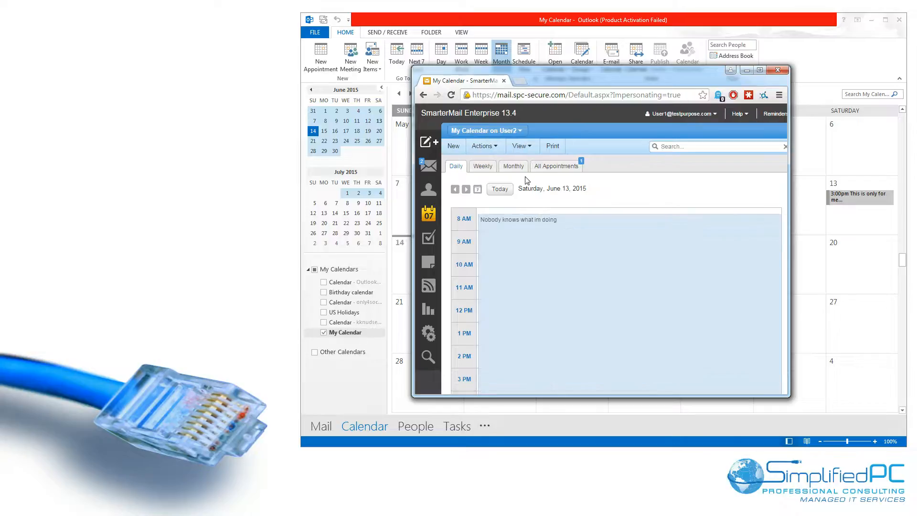
{"action": "left_click", "coordinate": [496, 149]}
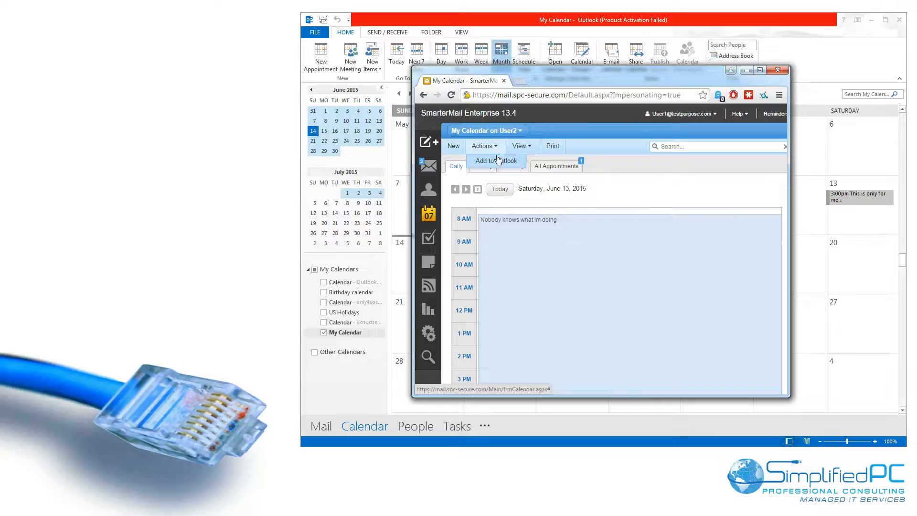
{"action": "left_click", "coordinate": [497, 161]}
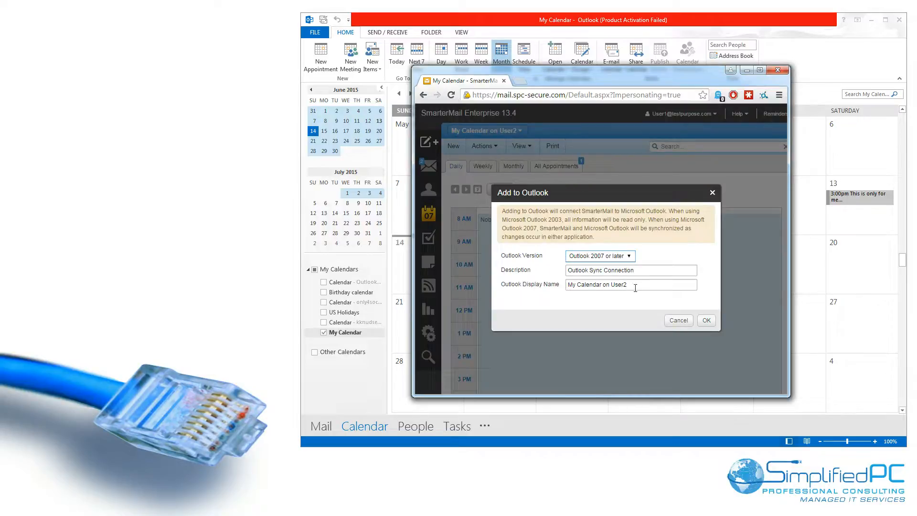
{"action": "left_click_drag", "start_coordinate": [633, 286], "coordinate": [524, 288]}
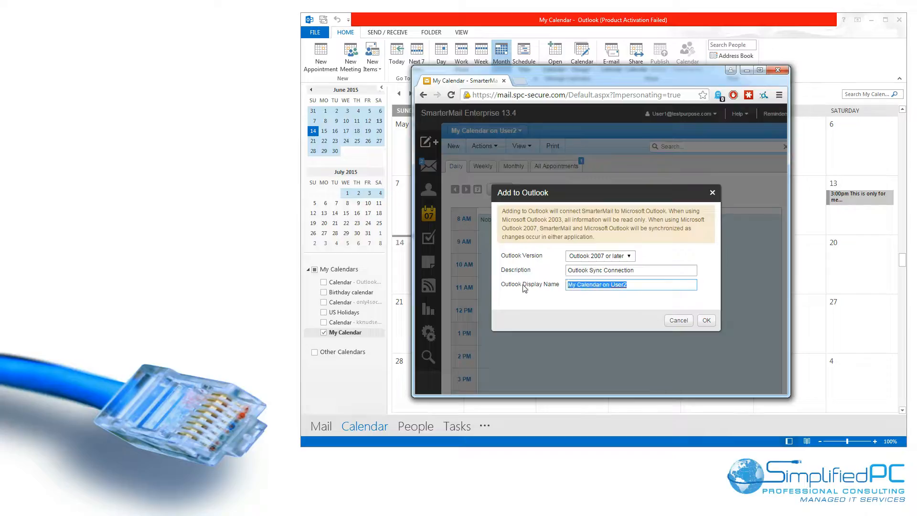
{"action": "type", "text": "User2 Calendar"}
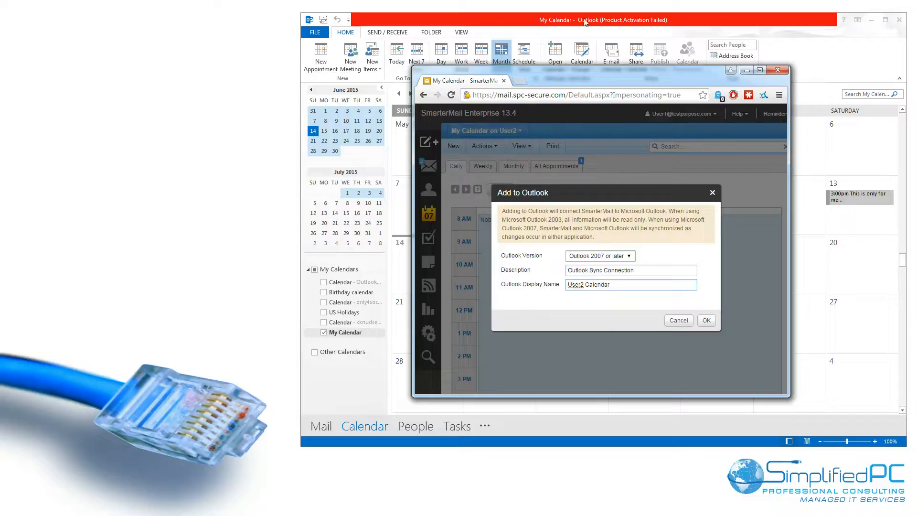
{"action": "left_click", "coordinate": [706, 321]}
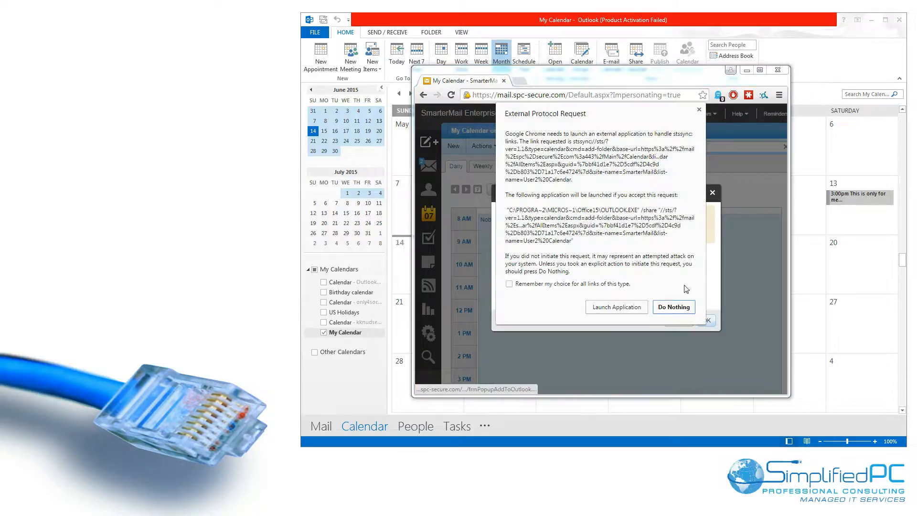
{"action": "left_click", "coordinate": [614, 310]}
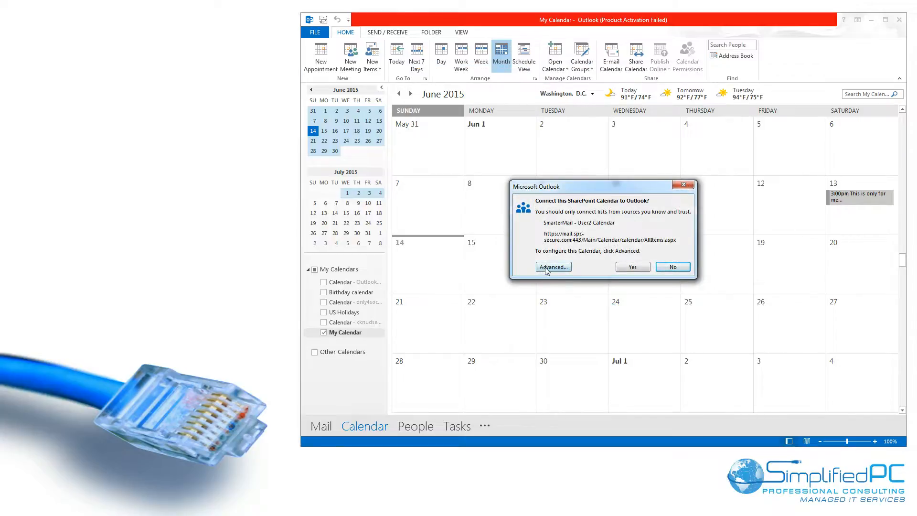
Set the shared list's folder name to User2 Calendar in the advanced options and accept connecting it to Outlook.
{"action": "left_click", "coordinate": [550, 267]}
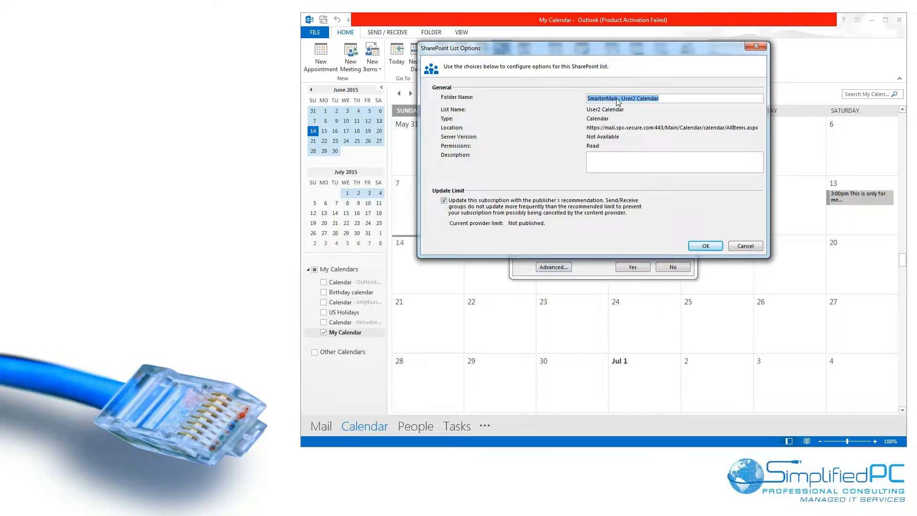
{"action": "left_click_drag", "start_coordinate": [619, 99], "coordinate": [560, 97]}
{"action": "key", "text": "Delete"}
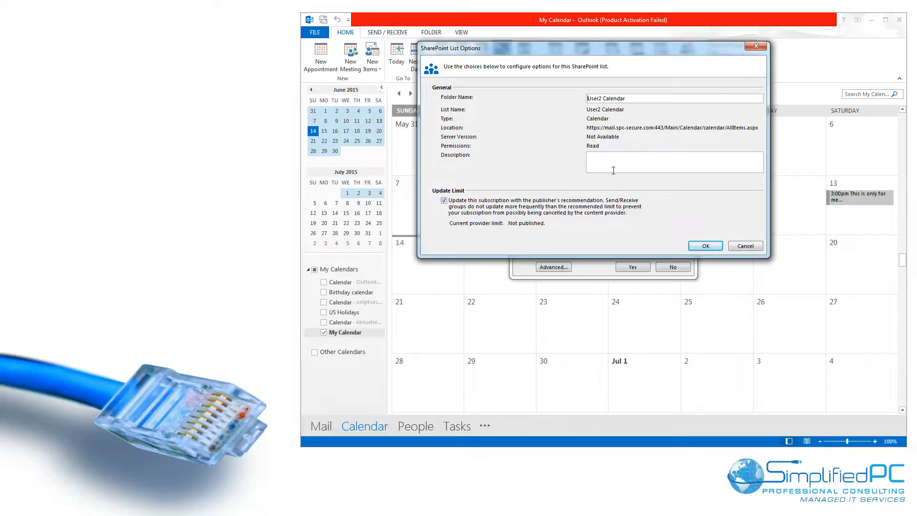
{"action": "left_click", "coordinate": [705, 246]}
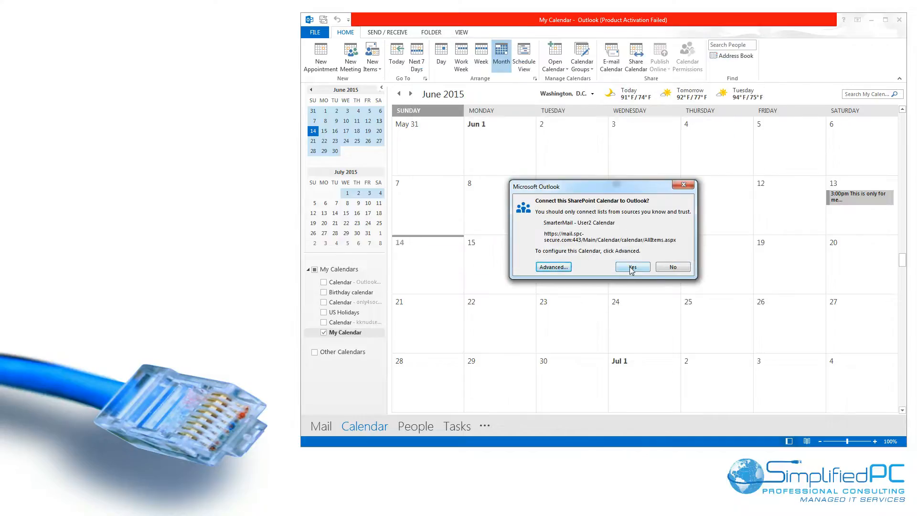
{"action": "left_click", "coordinate": [632, 268]}
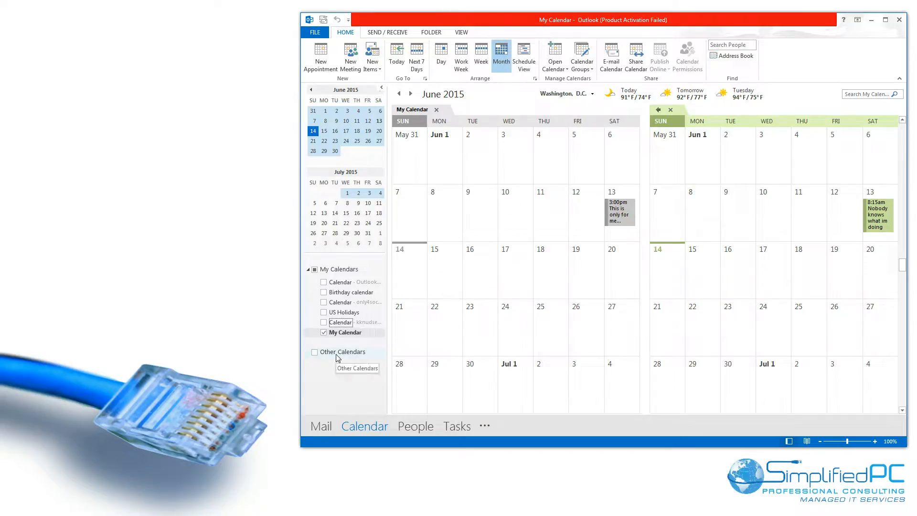
{"action": "left_click", "coordinate": [415, 427]}
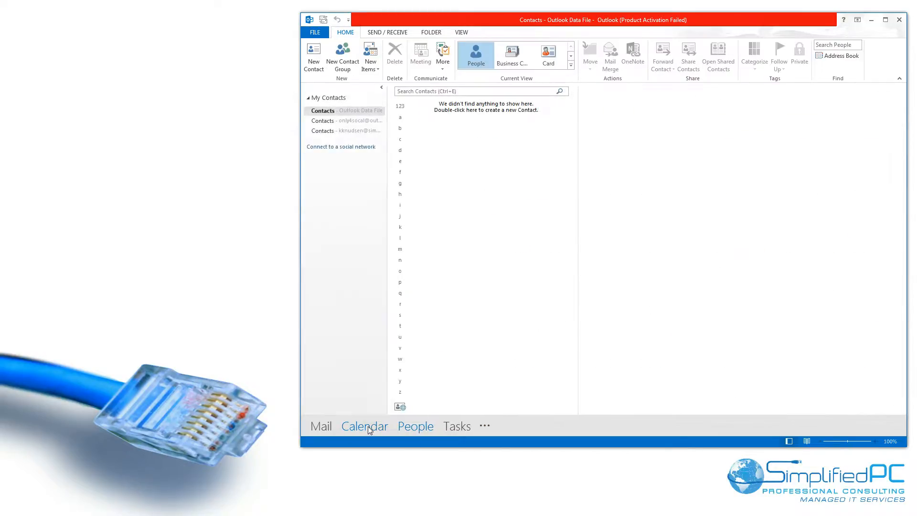
{"action": "left_click", "coordinate": [367, 426]}
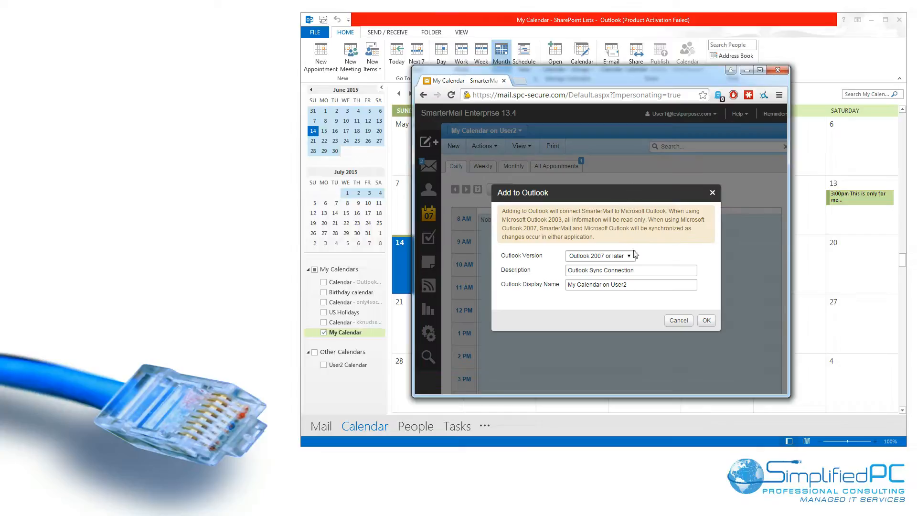
{"action": "left_click", "coordinate": [682, 322]}
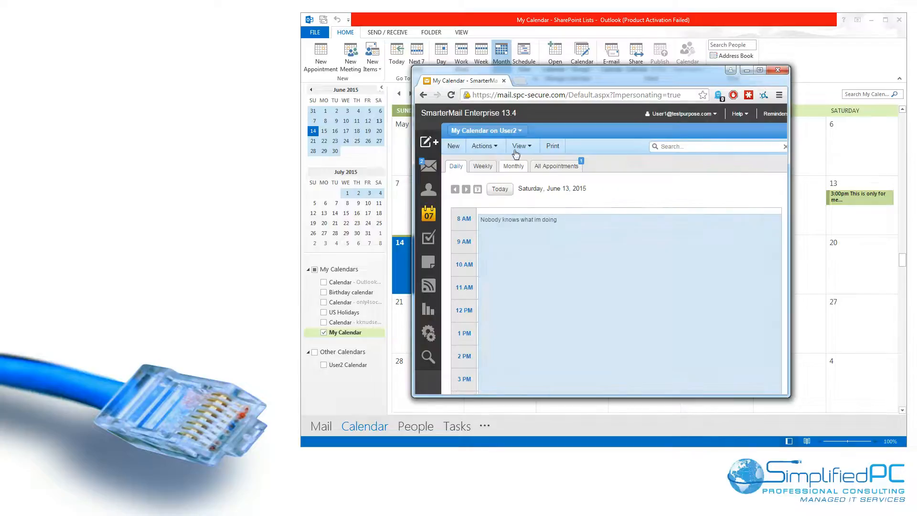
View My Calendar on user3 in SmarterMail and return to My Calendar on User2 to compare the actions available.
{"action": "left_click", "coordinate": [519, 130]}
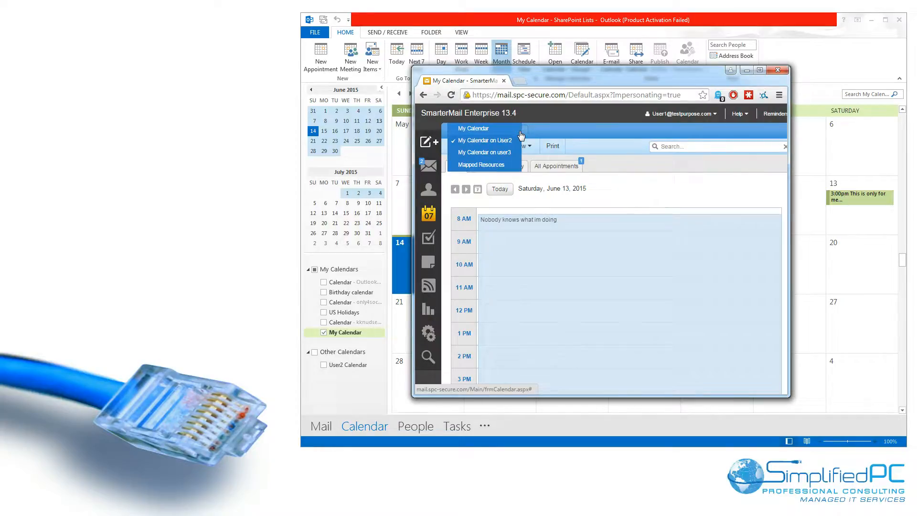
{"action": "left_click", "coordinate": [495, 151]}
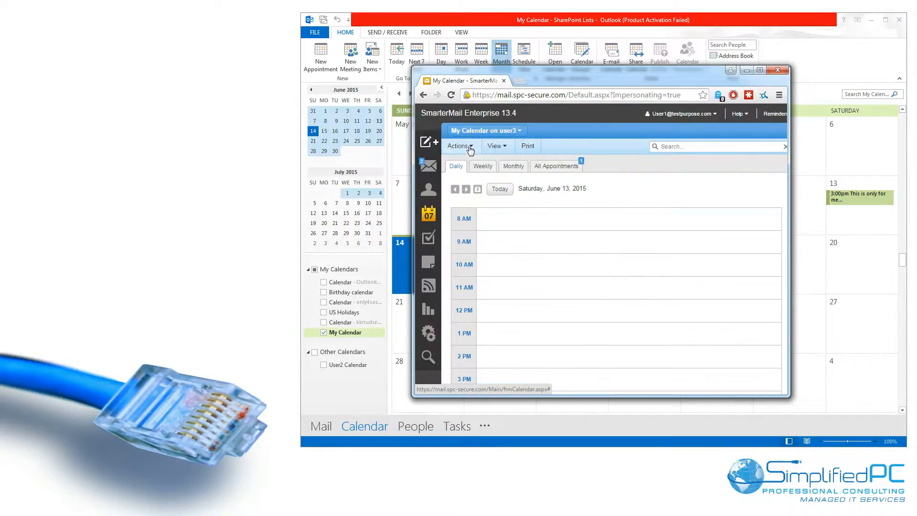
{"action": "left_click", "coordinate": [518, 132]}
{"action": "left_click", "coordinate": [475, 141]}
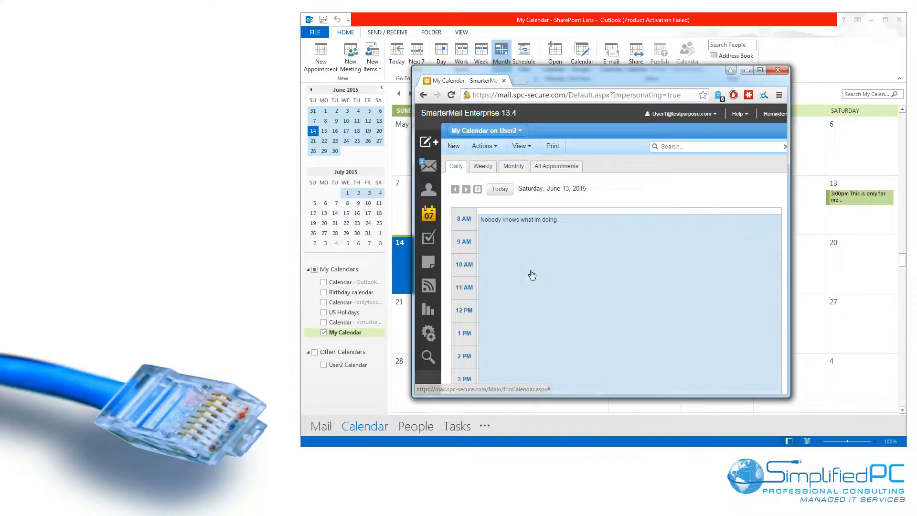
Add My Calendar on user3 to Outlook from SmarterMail with the display name User3 Calendar, and allow the external application to launch.
{"action": "left_click", "coordinate": [519, 132]}
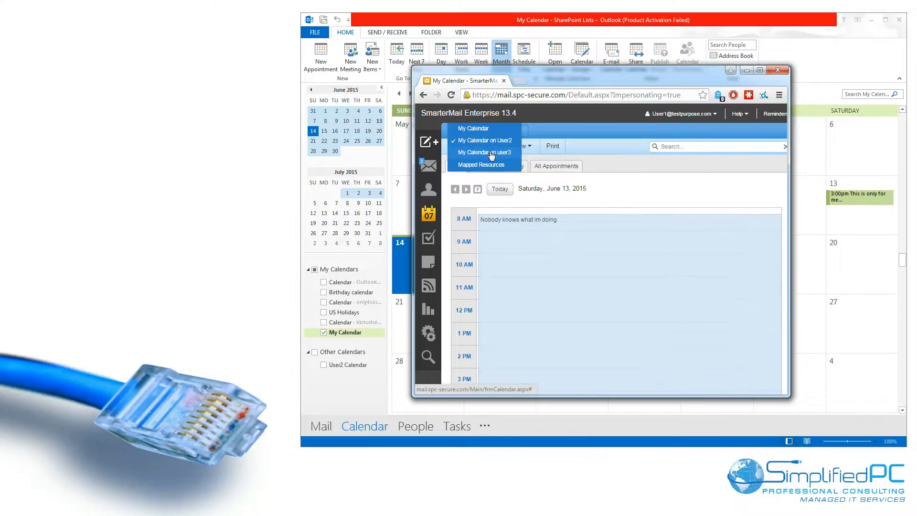
{"action": "left_click", "coordinate": [492, 153]}
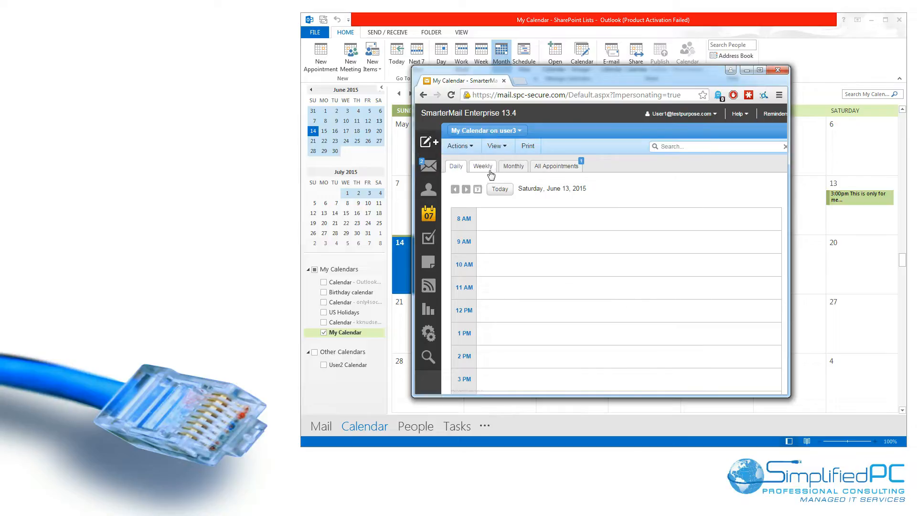
{"action": "left_click", "coordinate": [471, 147]}
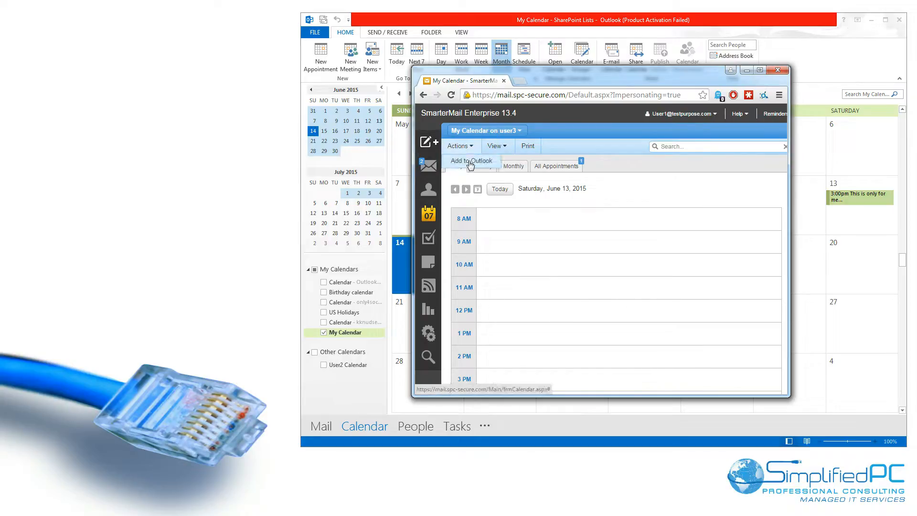
{"action": "left_click", "coordinate": [471, 162]}
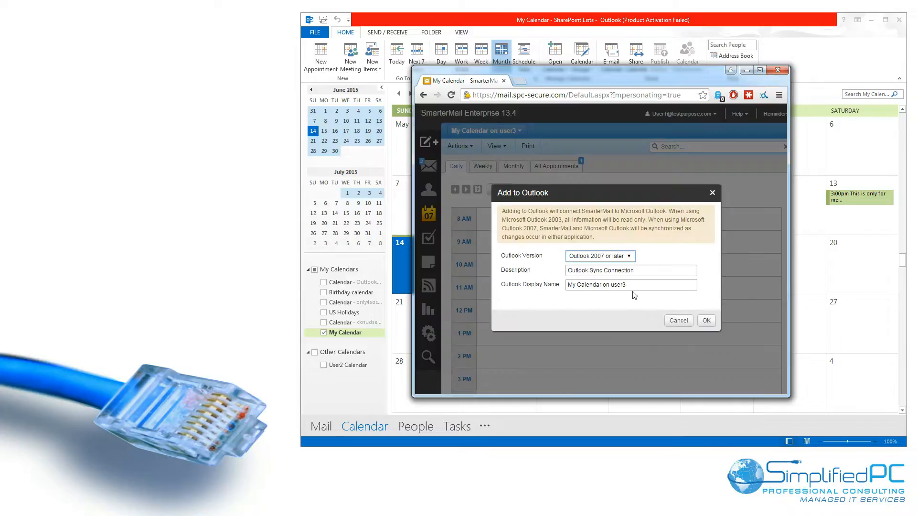
{"action": "left_click_drag", "start_coordinate": [633, 287], "coordinate": [498, 286]}
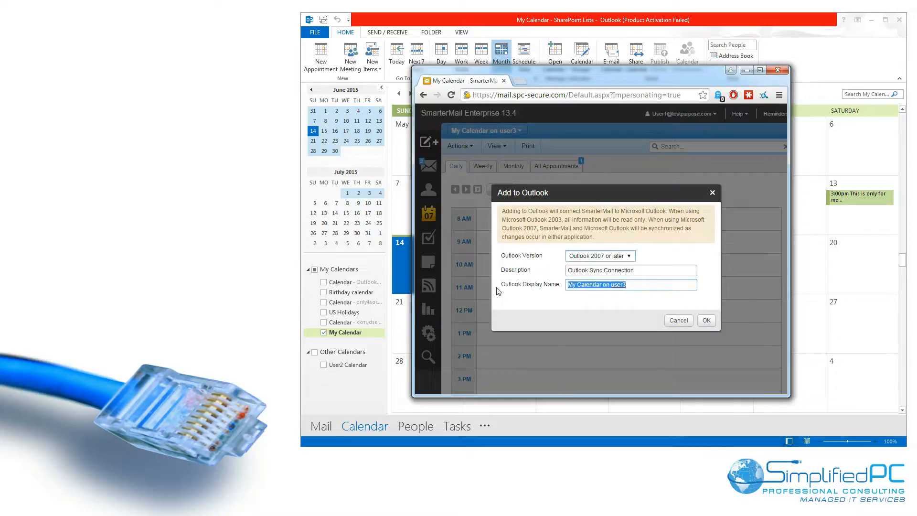
{"action": "type", "text": "User3 Calendar"}
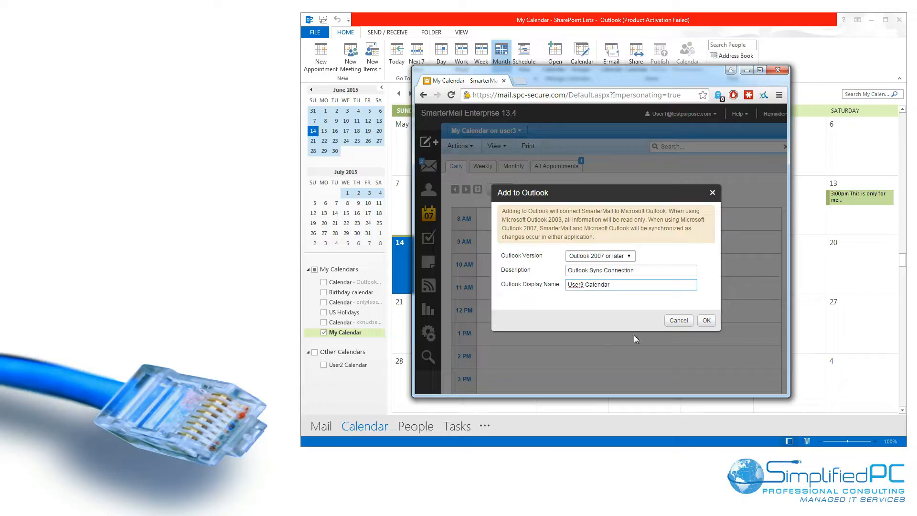
{"action": "left_click", "coordinate": [705, 321]}
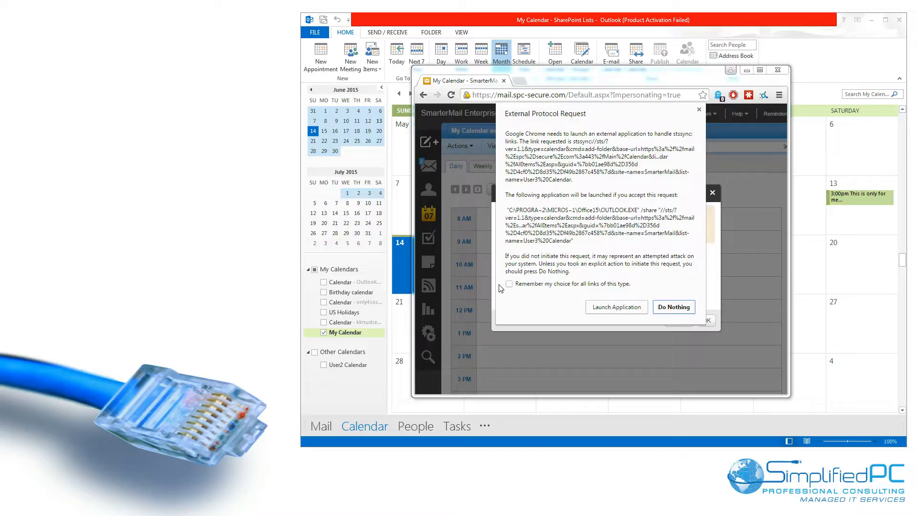
{"action": "left_click", "coordinate": [608, 309]}
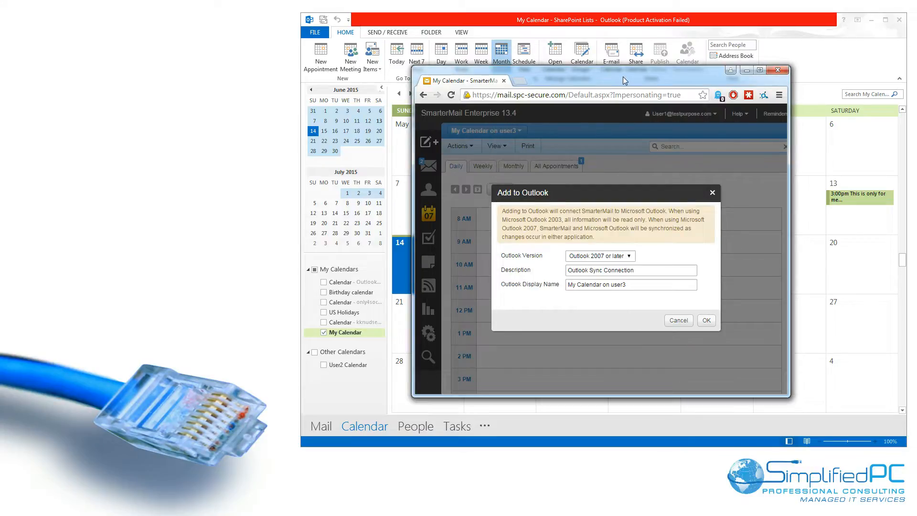
Shorten the shared list's folder name to User3 Calendar in the advanced options and accept connecting it to Outlook.
{"action": "left_click_drag", "start_coordinate": [622, 76], "coordinate": [613, 393]}
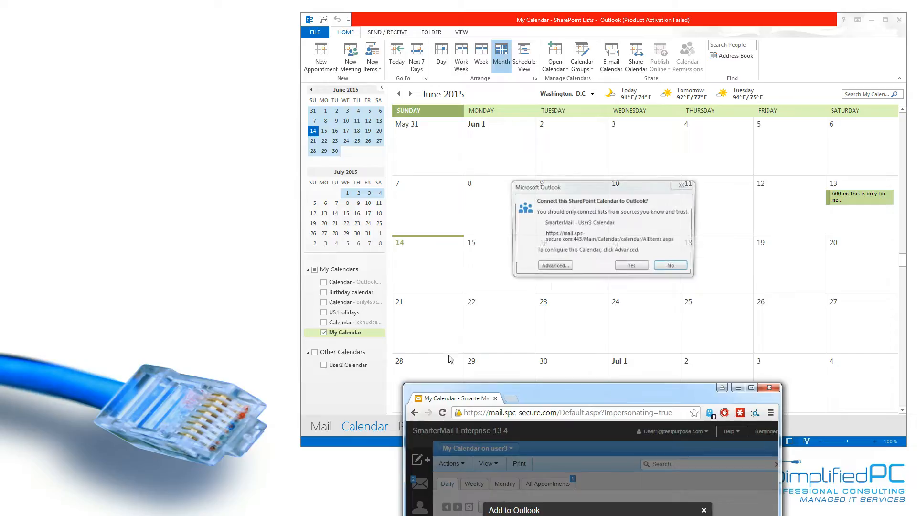
{"action": "left_click_drag", "start_coordinate": [592, 187], "coordinate": [581, 167]}
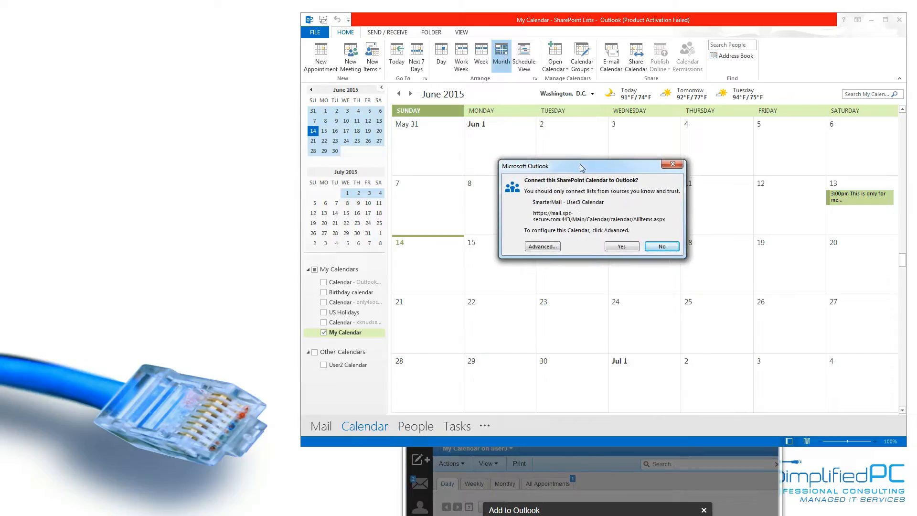
{"action": "left_click", "coordinate": [542, 246]}
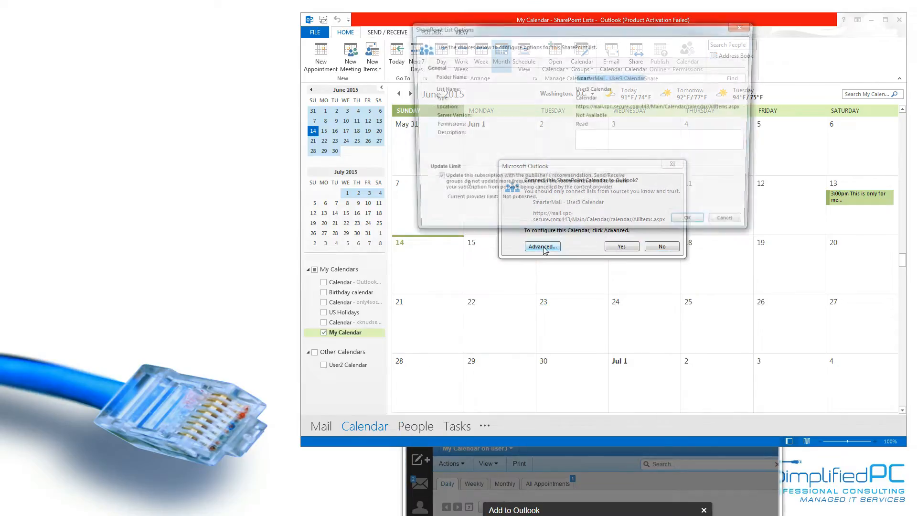
{"action": "left_click", "coordinate": [601, 79]}
{"action": "left_click_drag", "start_coordinate": [608, 79], "coordinate": [546, 79]}
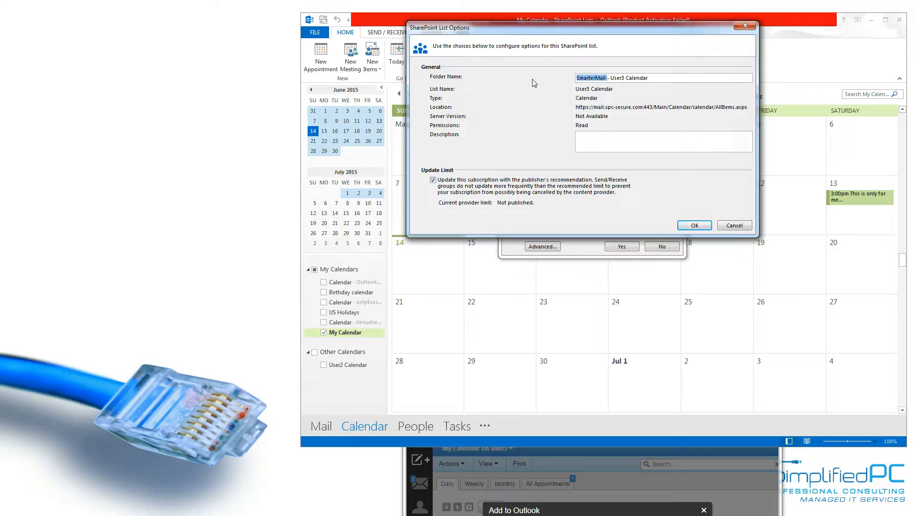
{"action": "key", "text": "Delete"}
{"action": "key", "text": "Delete"}
{"action": "key", "text": "Delete"}
{"action": "left_click", "coordinate": [691, 226]}
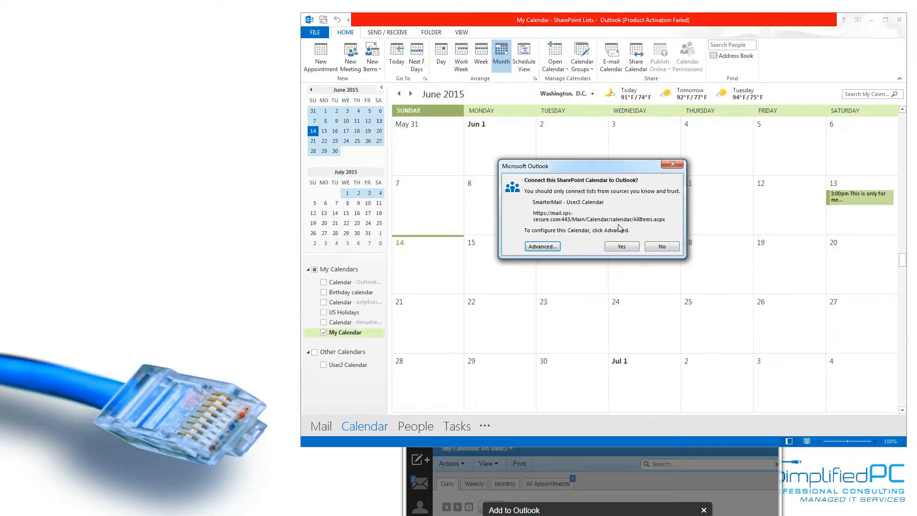
{"action": "left_click", "coordinate": [621, 246]}
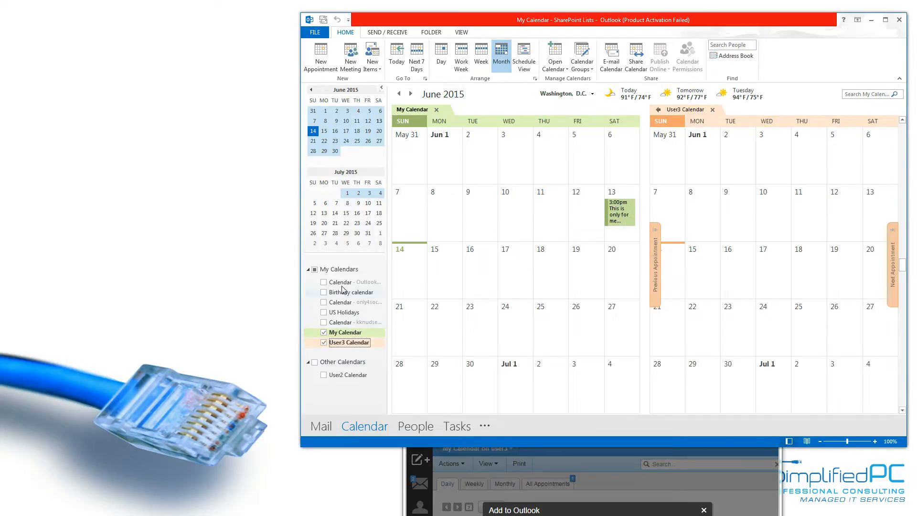
Move User2 Calendar from Other Calendars into the My Calendars group and show it alongside My Calendar and User3 Calendar.
{"action": "left_click_drag", "start_coordinate": [336, 375], "coordinate": [338, 338]}
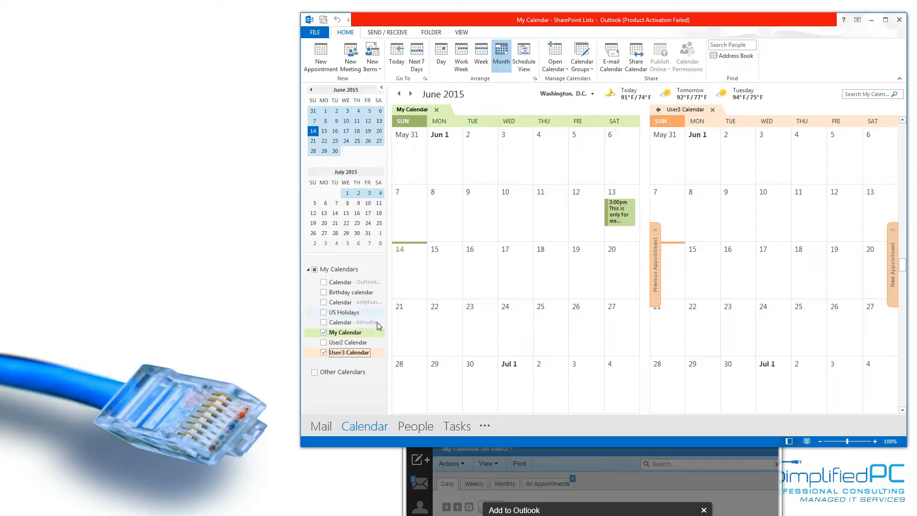
{"action": "left_click", "coordinate": [324, 342]}
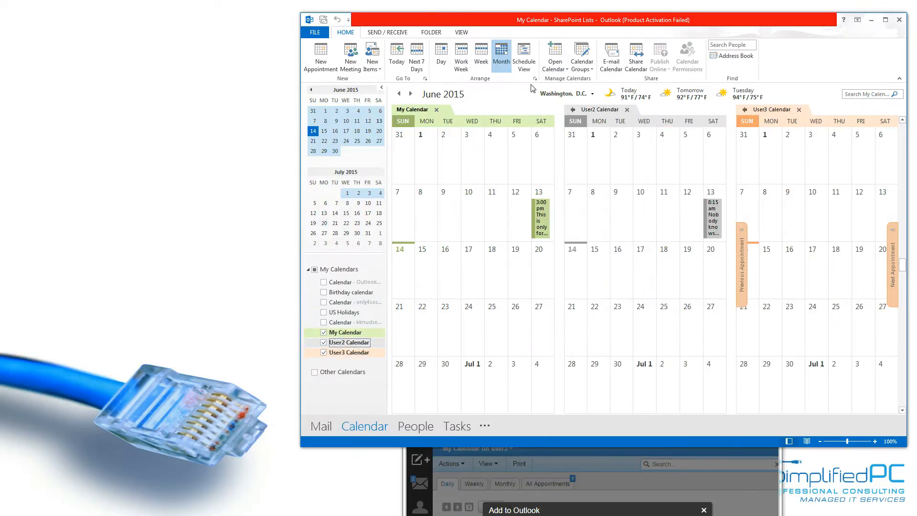
View the three calendars side by side in the day and work week arrangements, returning to the day view.
{"action": "left_click", "coordinate": [441, 55]}
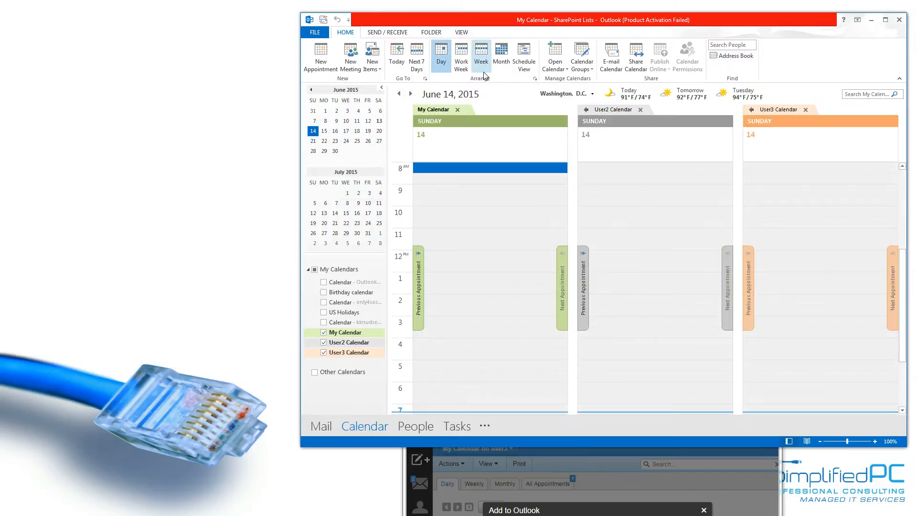
{"action": "left_click", "coordinate": [462, 57]}
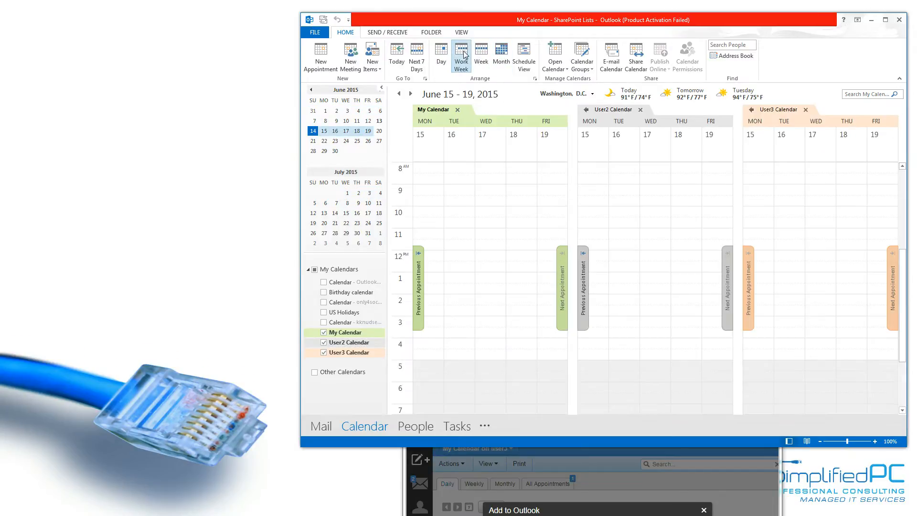
{"action": "left_click", "coordinate": [446, 51]}
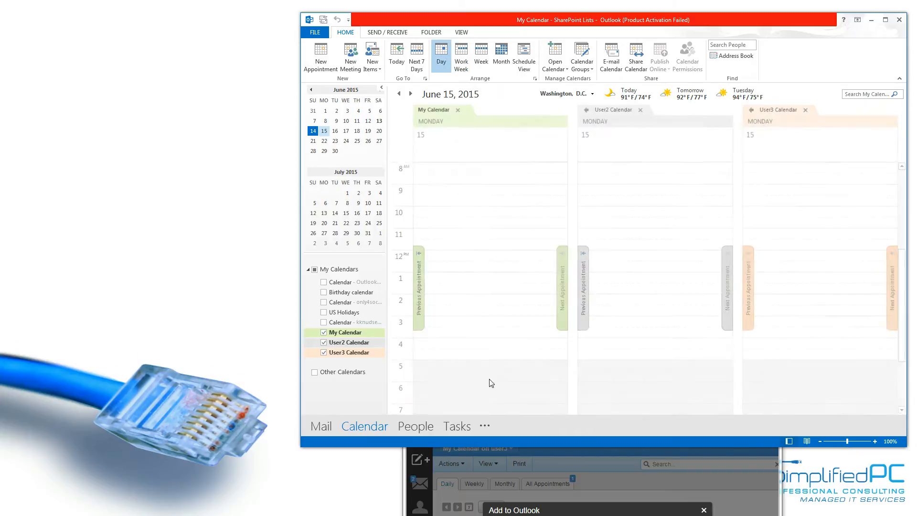